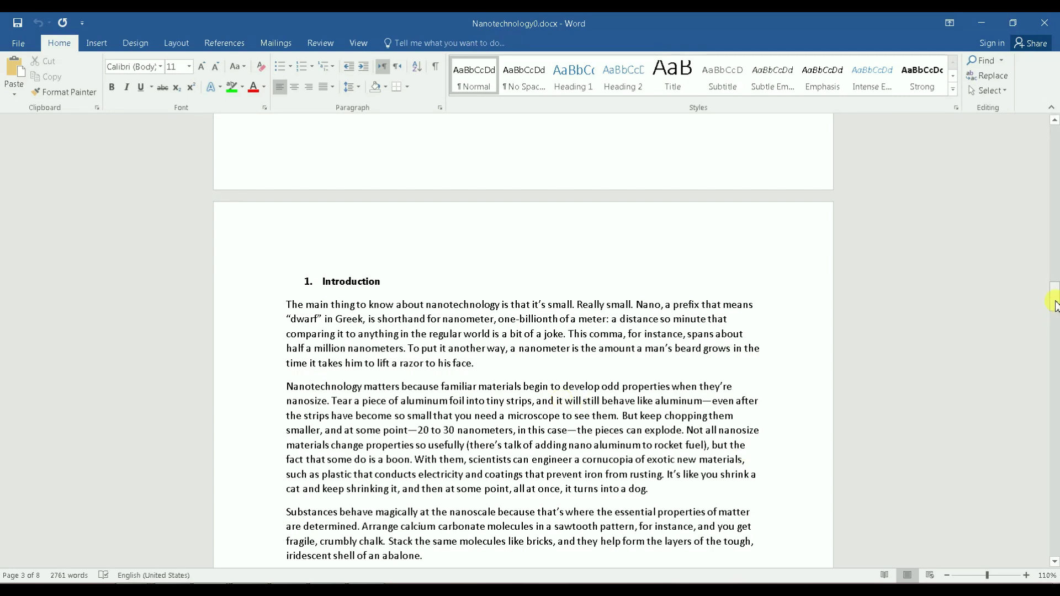
# - Insert Plain Number 2 page numbers centred at the bottom of the pages
pyautogui.moveTo(1055, 305); pyautogui.dragTo(1053, 250)
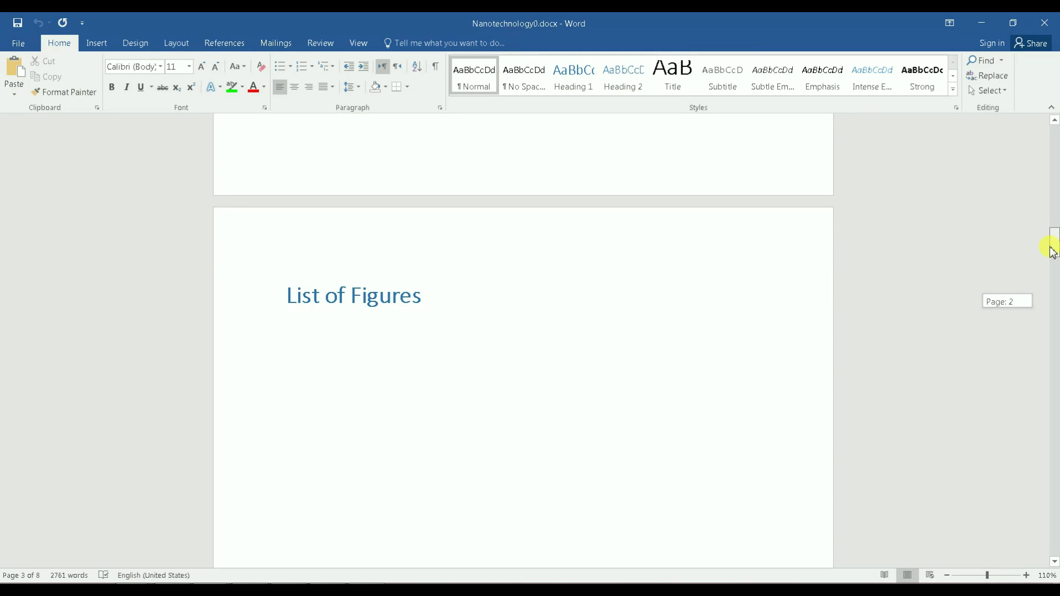
pyautogui.moveTo(1053, 251); pyautogui.dragTo(1052, 312)
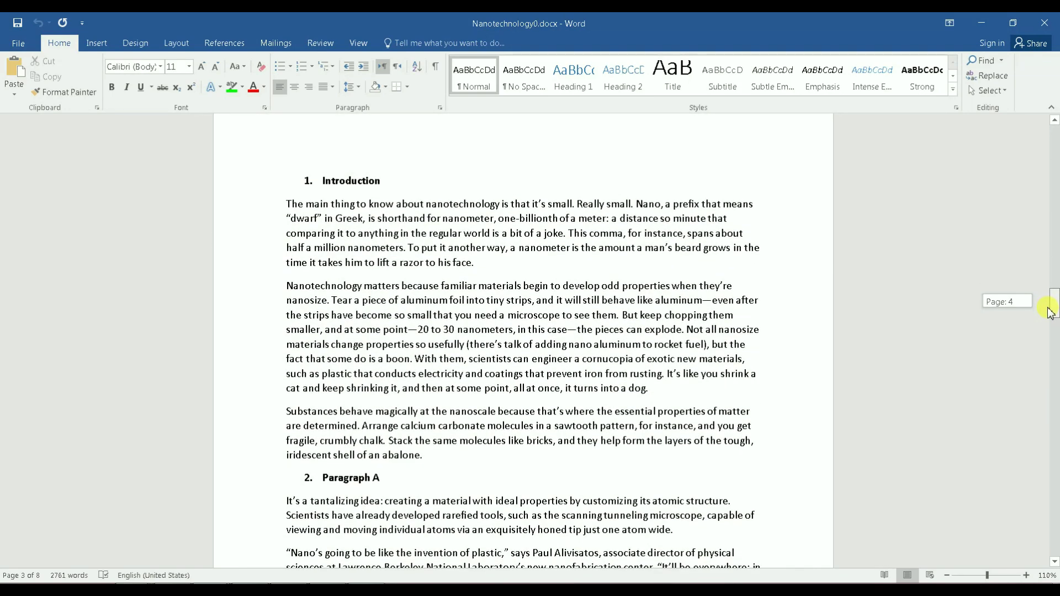
pyautogui.moveTo(1050, 312)
pyautogui.mouseDown()
pyautogui.moveTo(1054, 145)
pyautogui.moveTo(1020, 311)
pyautogui.moveTo(1052, 334)
pyautogui.moveTo(1055, 313)
pyautogui.mouseUp()
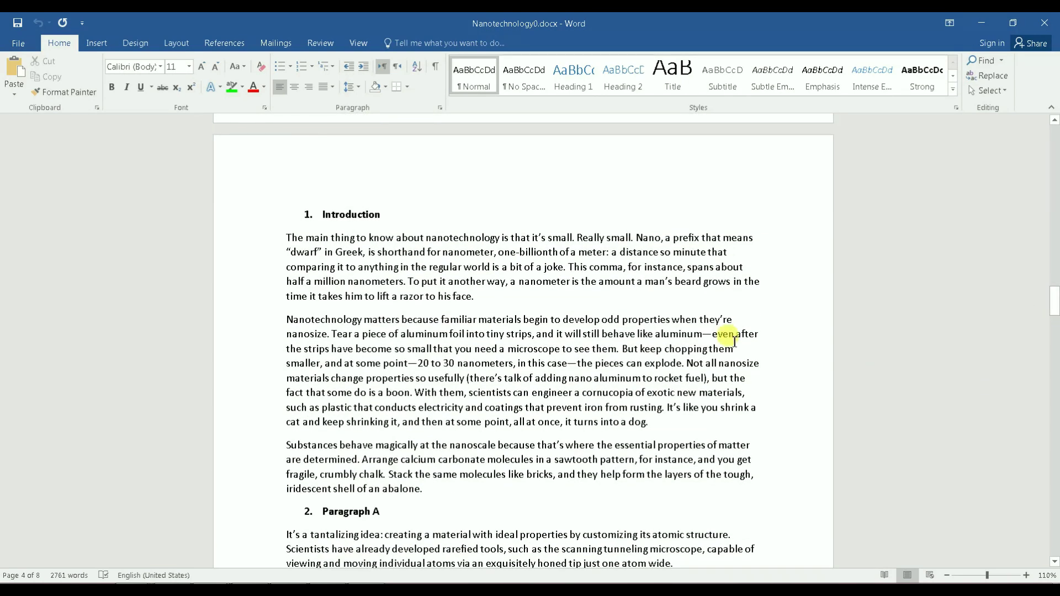
pyautogui.click(97, 44)
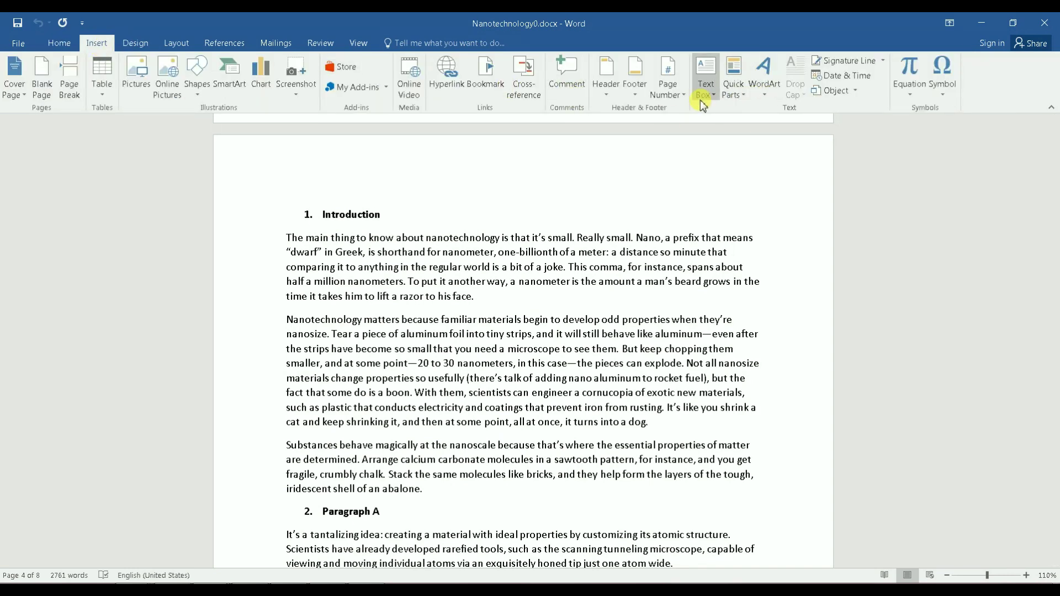
pyautogui.click(673, 101)
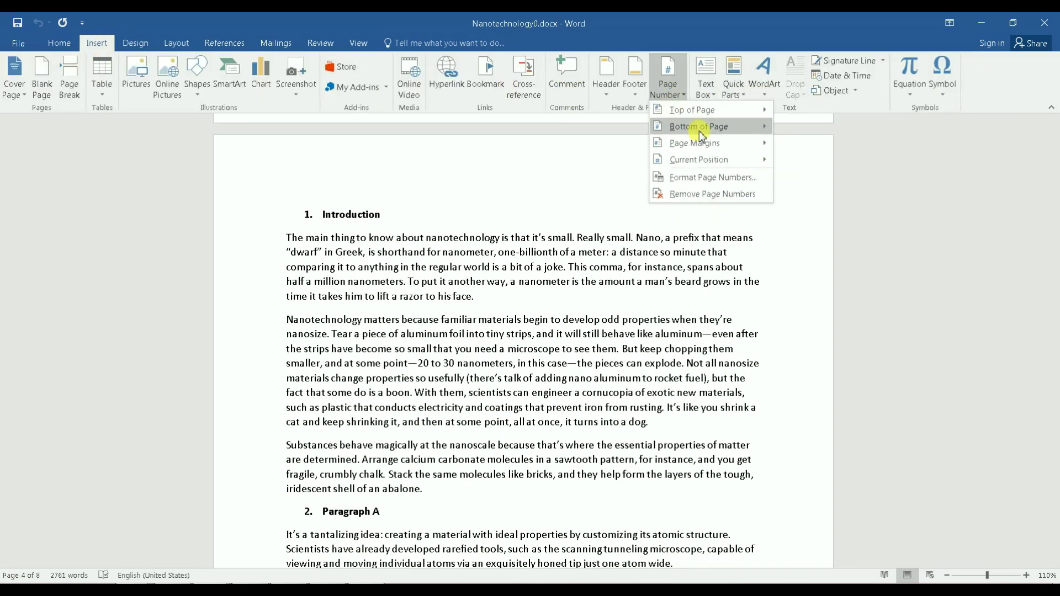
pyautogui.moveTo(698, 131)
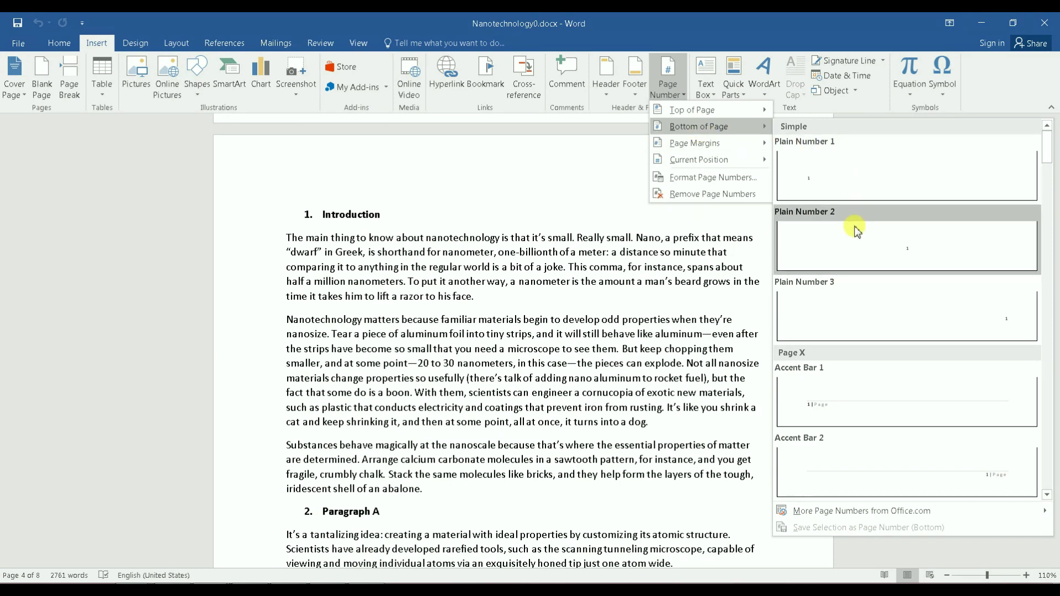
pyautogui.click(911, 253)
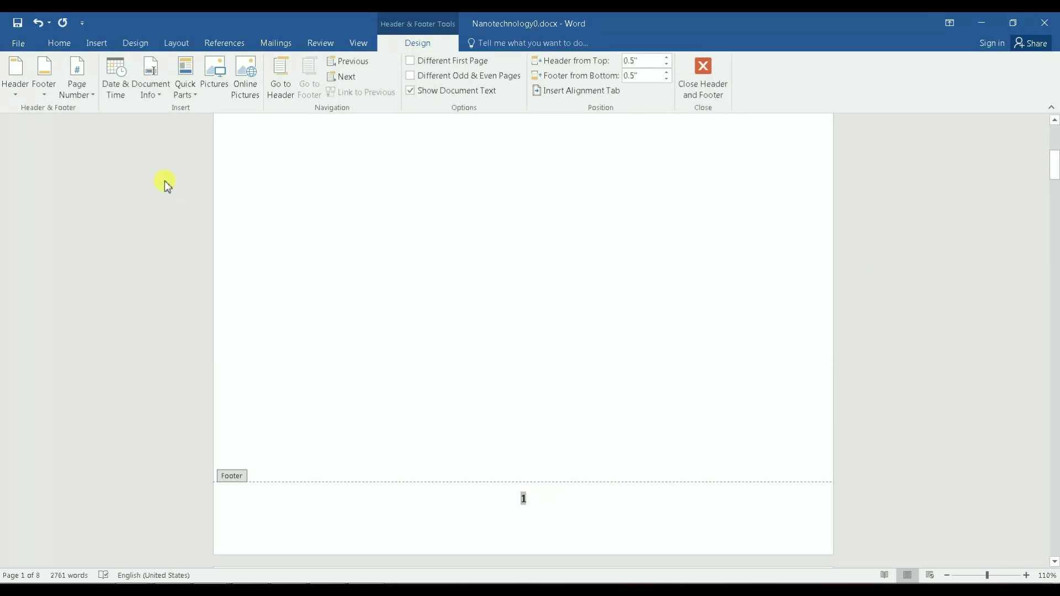
# - Set the footer page number to 18 pt, then close the footer and return to the body text
pyautogui.click(58, 43)
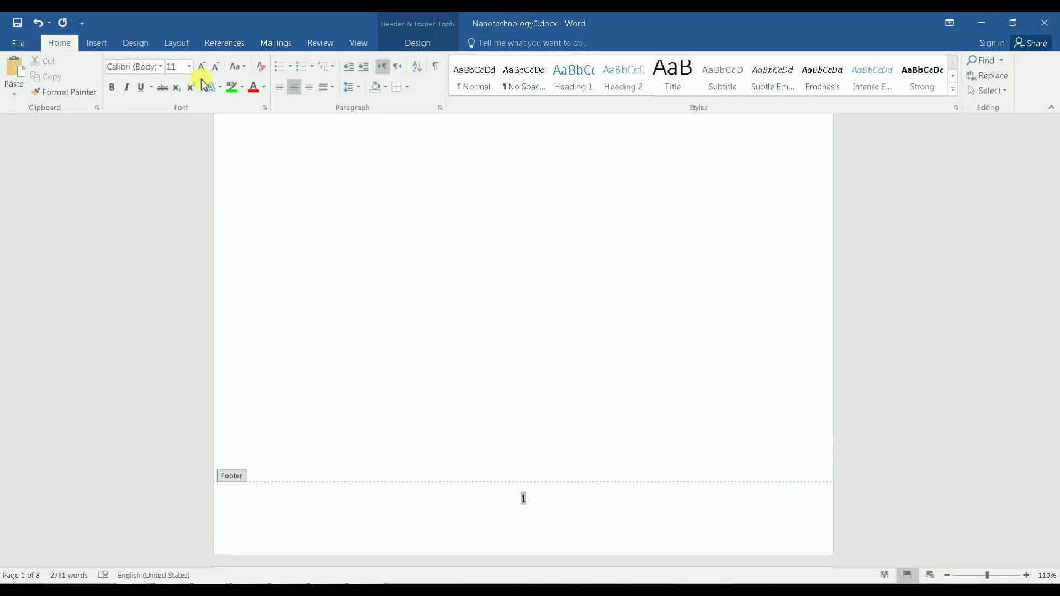
pyautogui.click(524, 499)
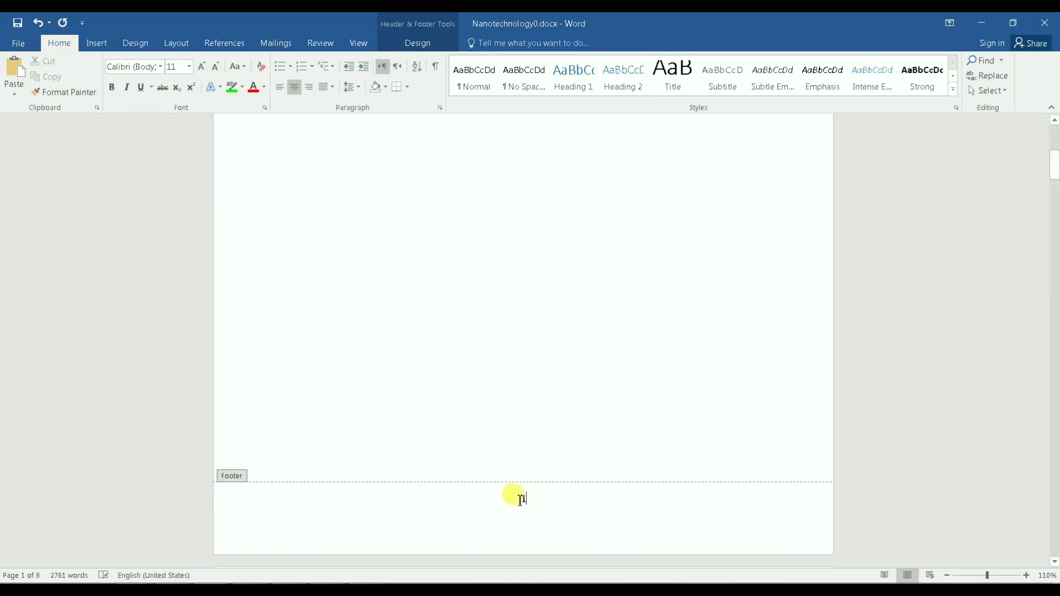
pyautogui.doubleClick(522, 500)
pyautogui.click(173, 67)
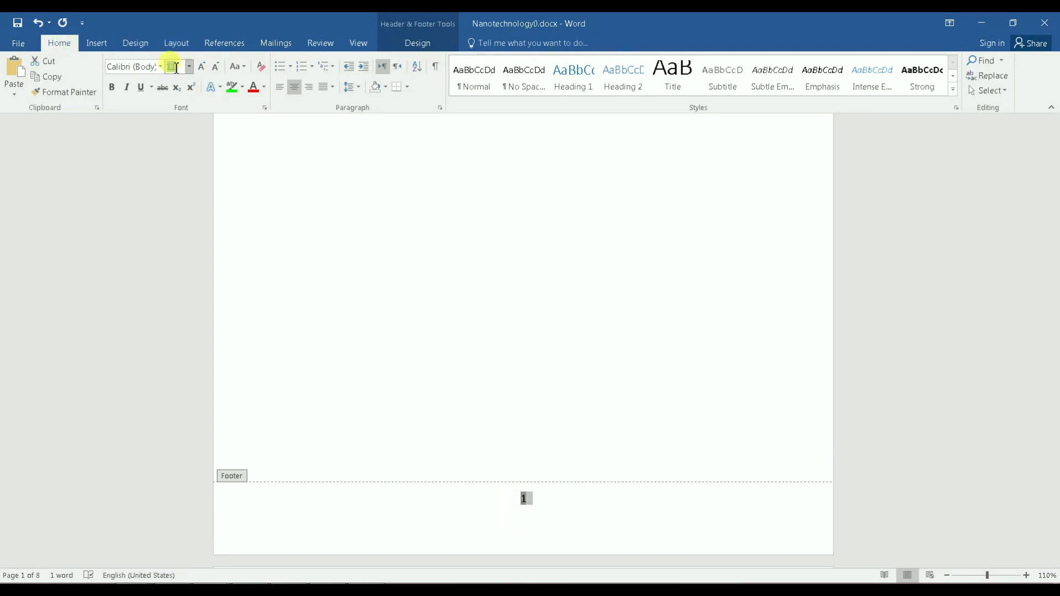
pyautogui.write('18')
pyautogui.press('Return')
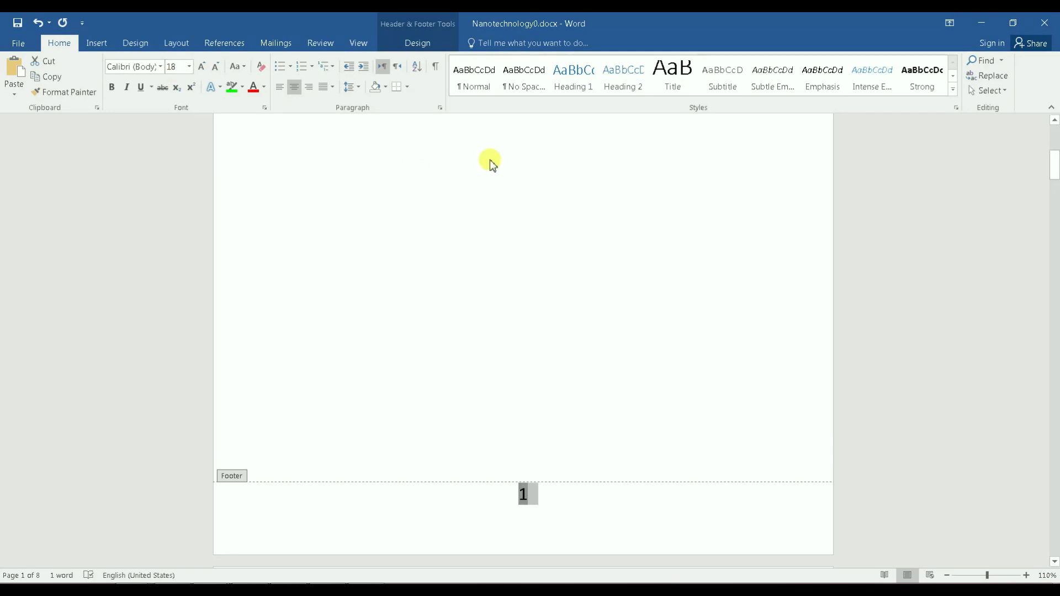
pyautogui.doubleClick(624, 323)
pyautogui.moveTo(1055, 178); pyautogui.dragTo(1054, 316)
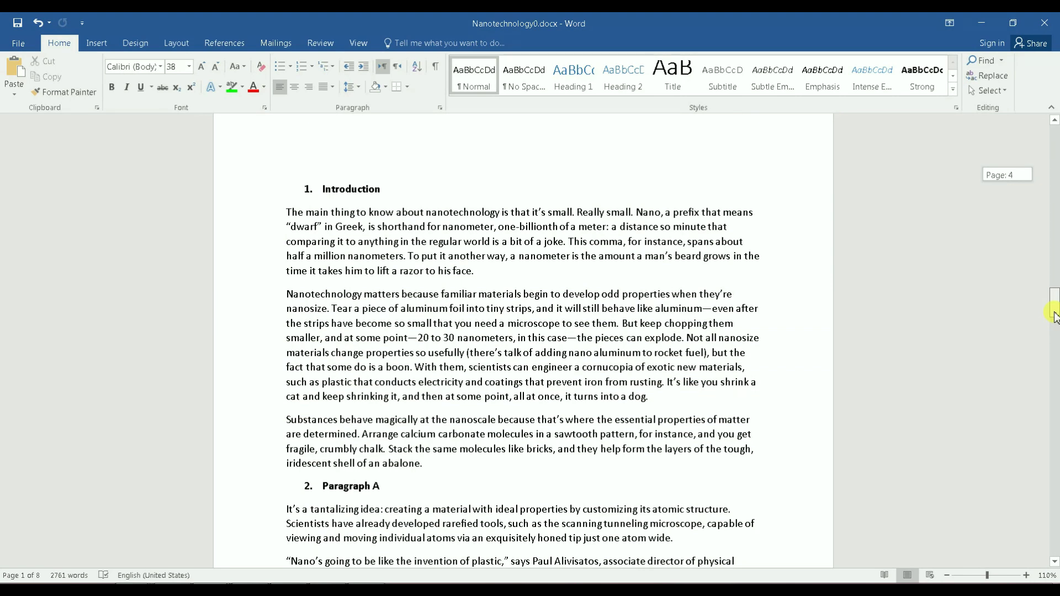
pyautogui.moveTo(1055, 316); pyautogui.dragTo(1055, 279)
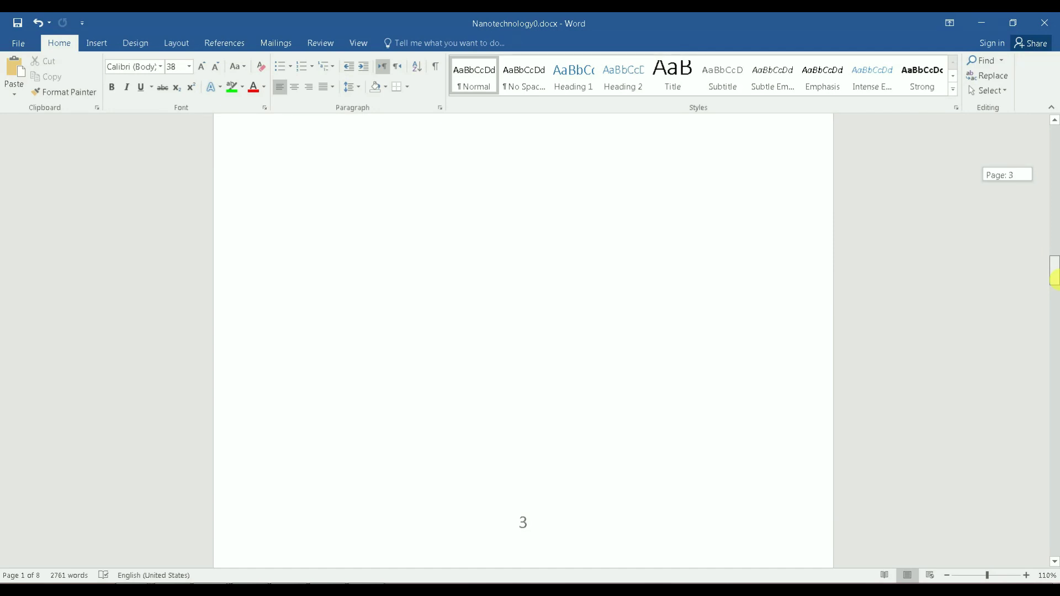
pyautogui.moveTo(1055, 276); pyautogui.dragTo(1014, 312)
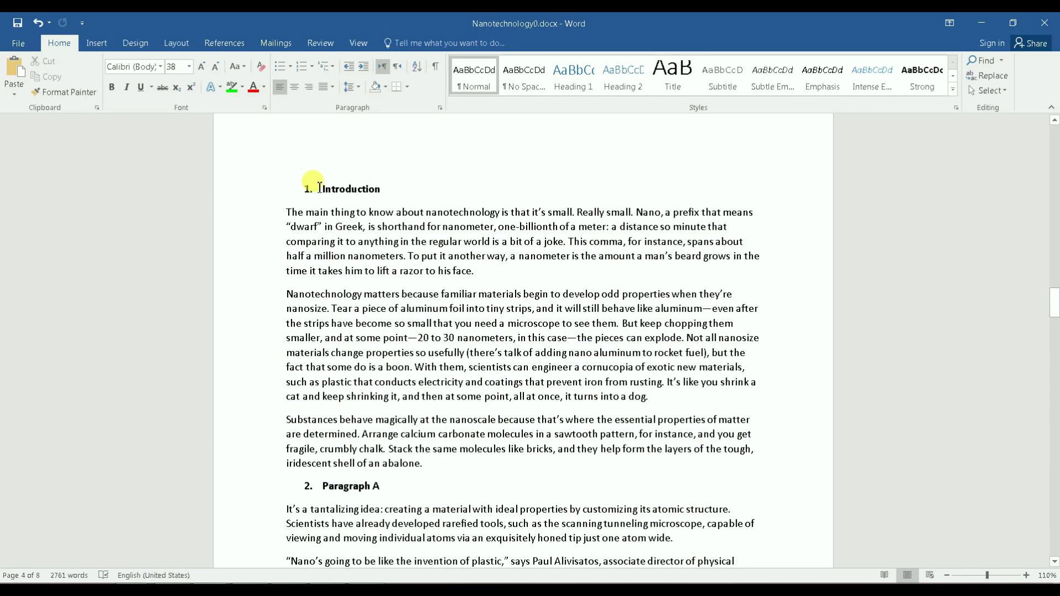
# - Insert a Next Page section break before the 1. Introduction heading on page 4
pyautogui.click(320, 188)
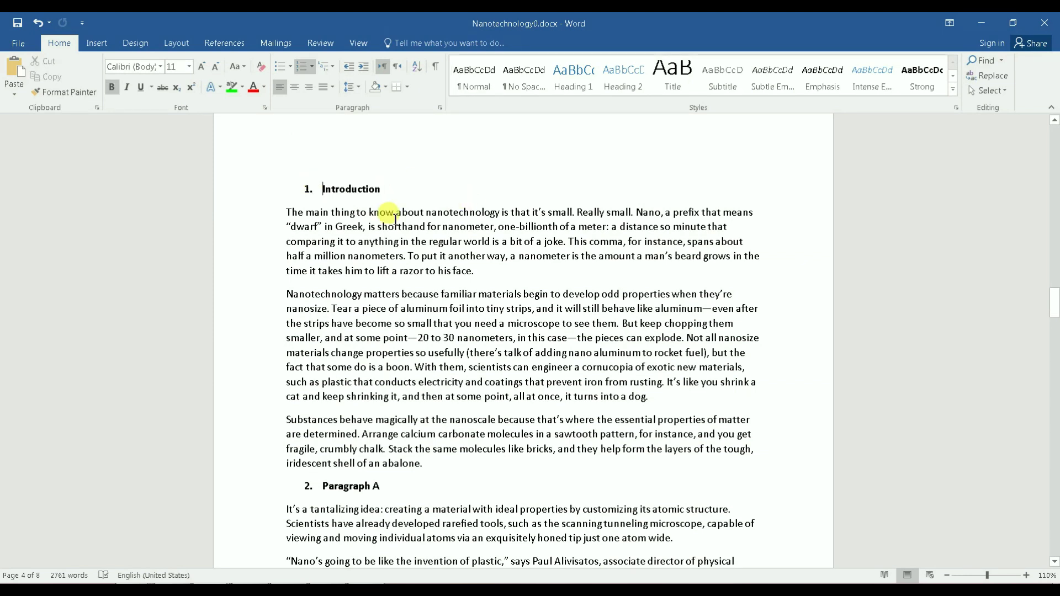
pyautogui.click(174, 43)
pyautogui.click(180, 61)
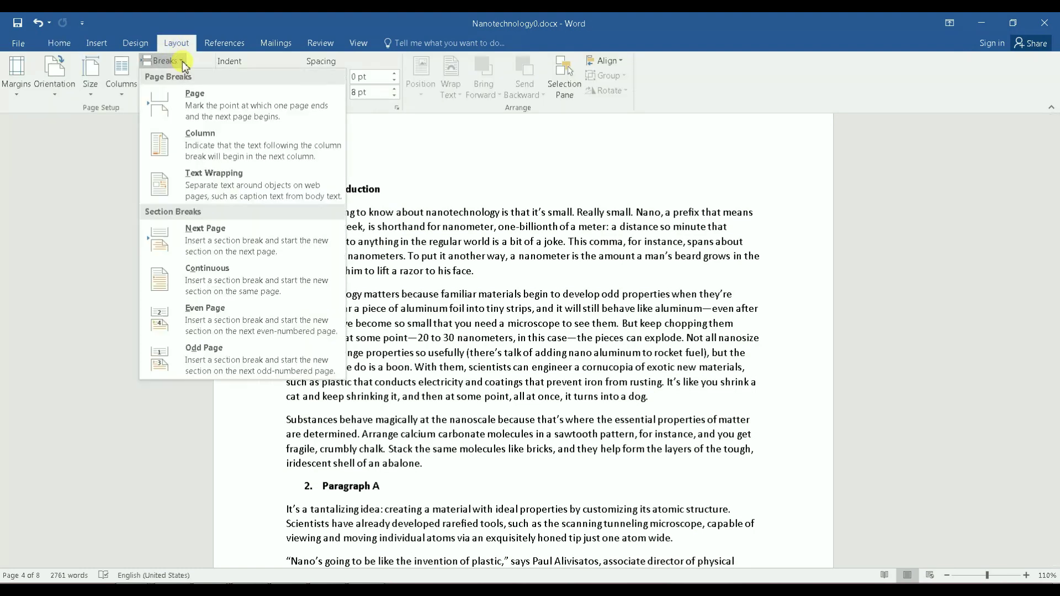
pyautogui.click(215, 235)
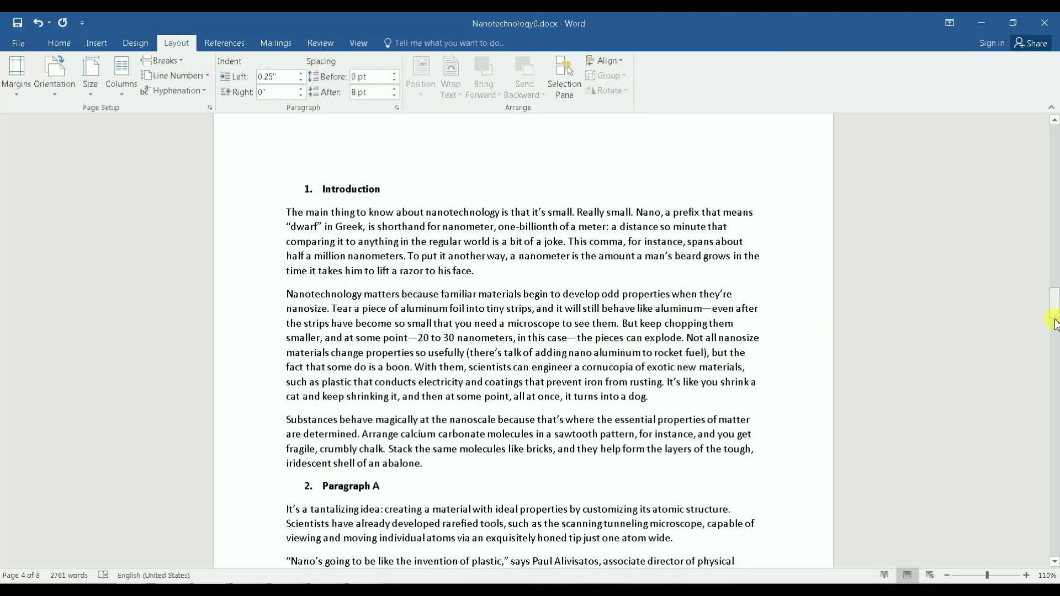
pyautogui.moveTo(1055, 311); pyautogui.dragTo(1055, 308)
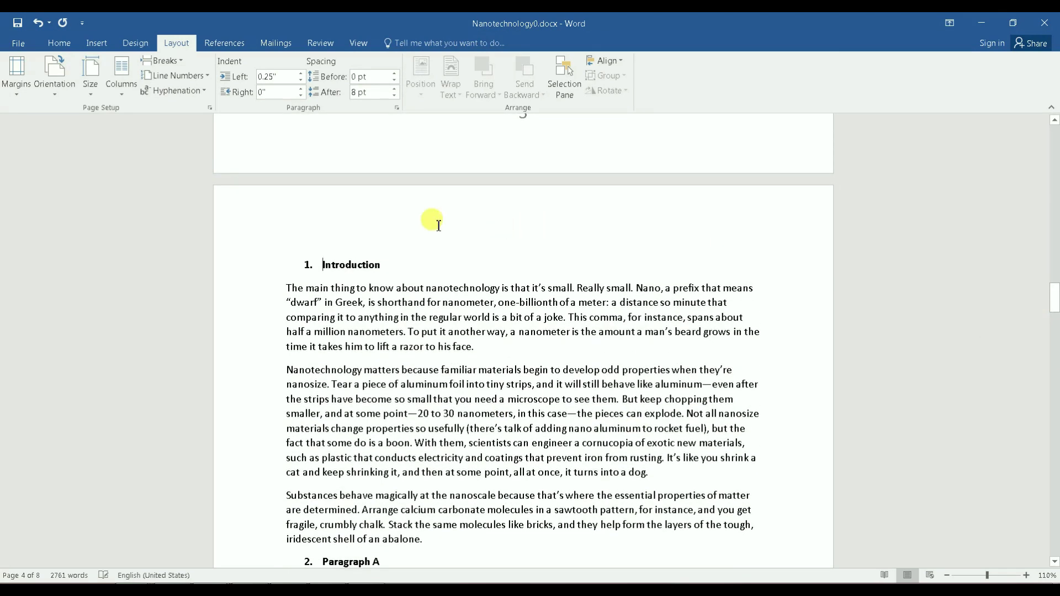
# - Open header and footer editing and scroll through the pages to check each section's footer
pyautogui.doubleClick(415, 219)
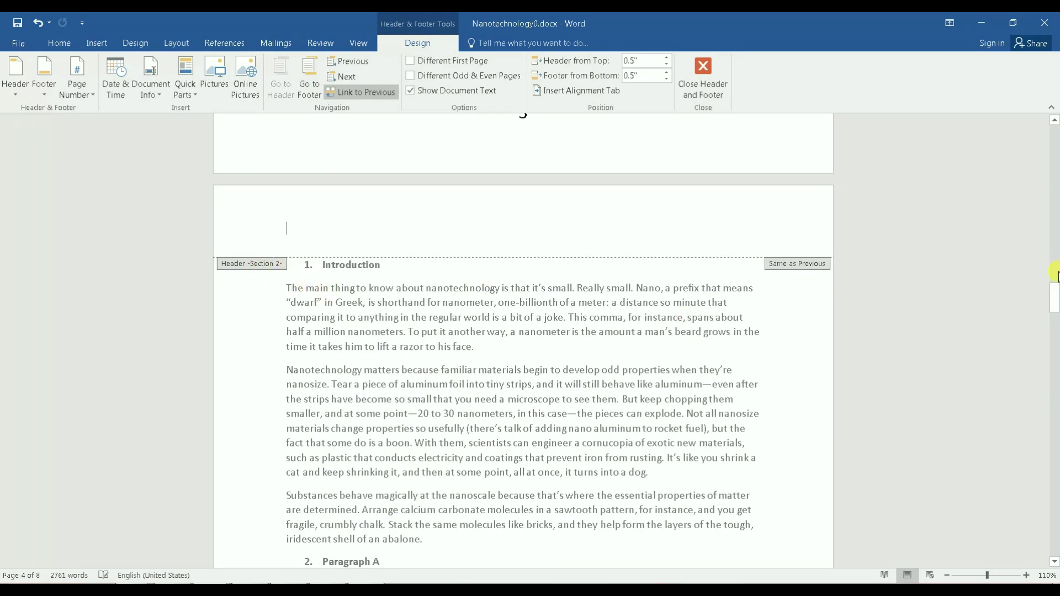
pyautogui.moveTo(1056, 288); pyautogui.dragTo(1055, 276)
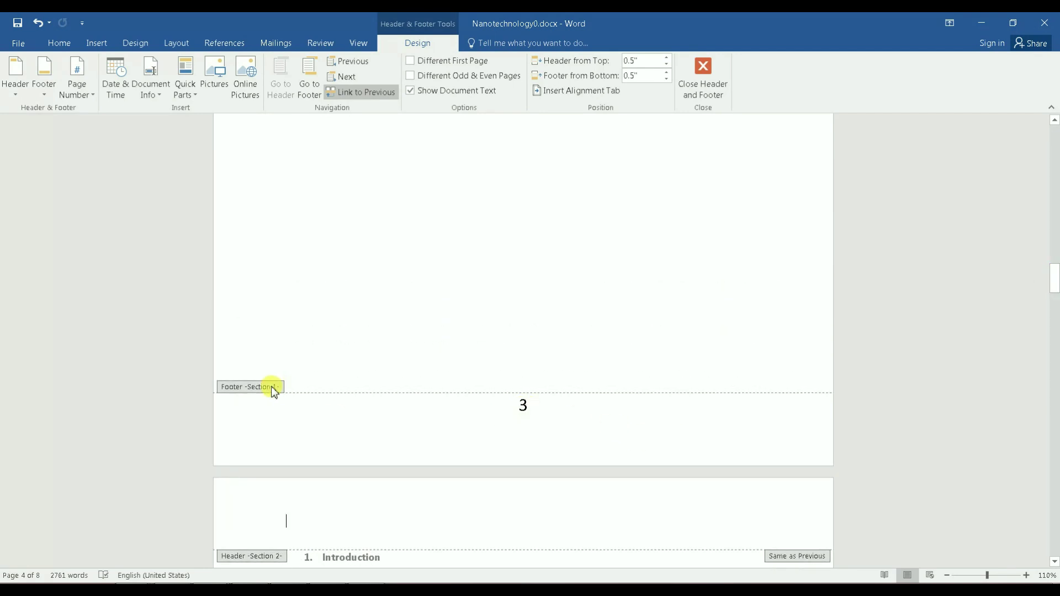
pyautogui.moveTo(1056, 287)
pyautogui.mouseDown()
pyautogui.moveTo(1055, 232)
pyautogui.moveTo(1036, 308)
pyautogui.moveTo(1049, 325)
pyautogui.moveTo(1042, 359)
pyautogui.moveTo(1057, 356)
pyautogui.moveTo(1055, 276)
pyautogui.moveTo(1055, 313)
pyautogui.moveTo(1055, 303)
pyautogui.mouseUp()
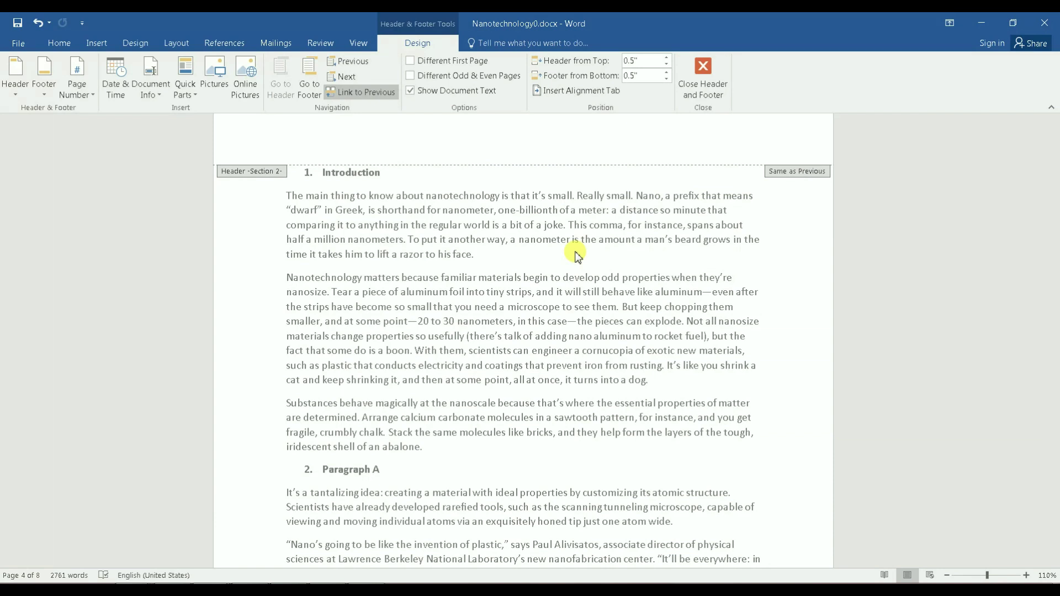
pyautogui.moveTo(1054, 303); pyautogui.dragTo(1055, 325)
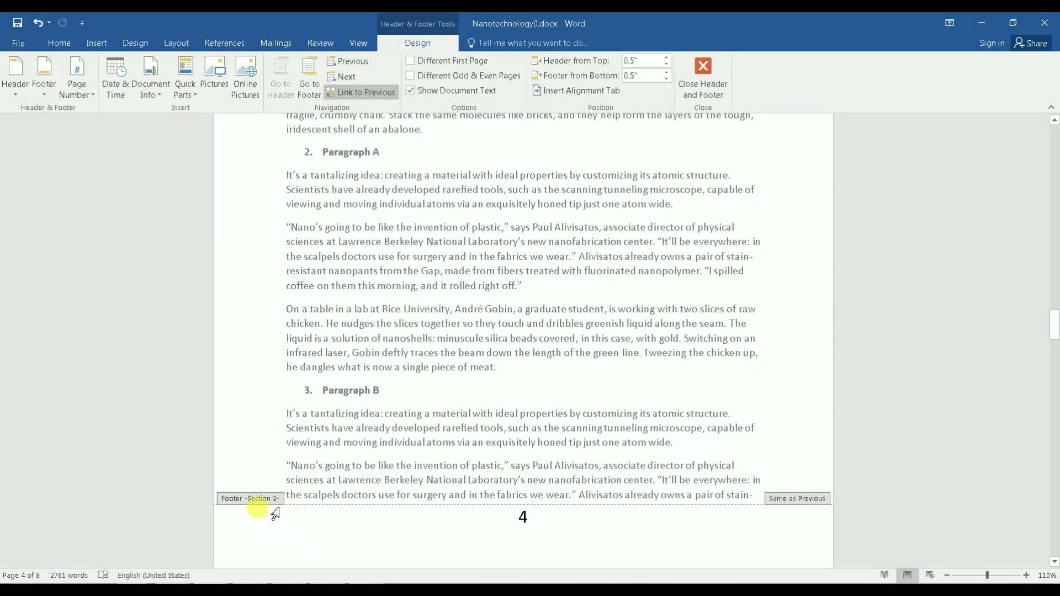
# - Turn off Link to Previous for the page 4 footer in Section 2
pyautogui.click(515, 517)
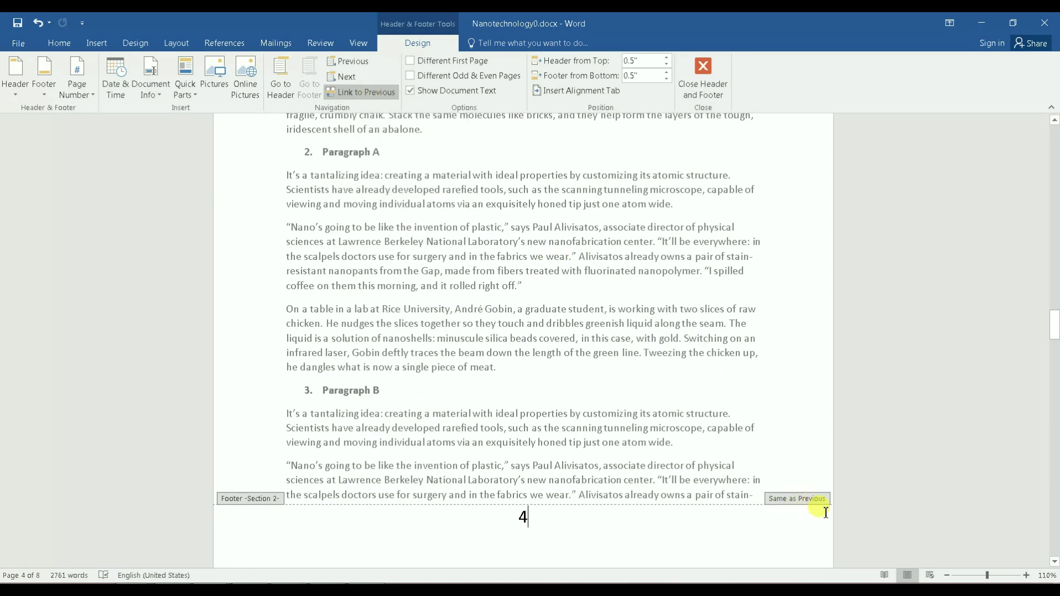
pyautogui.click(376, 101)
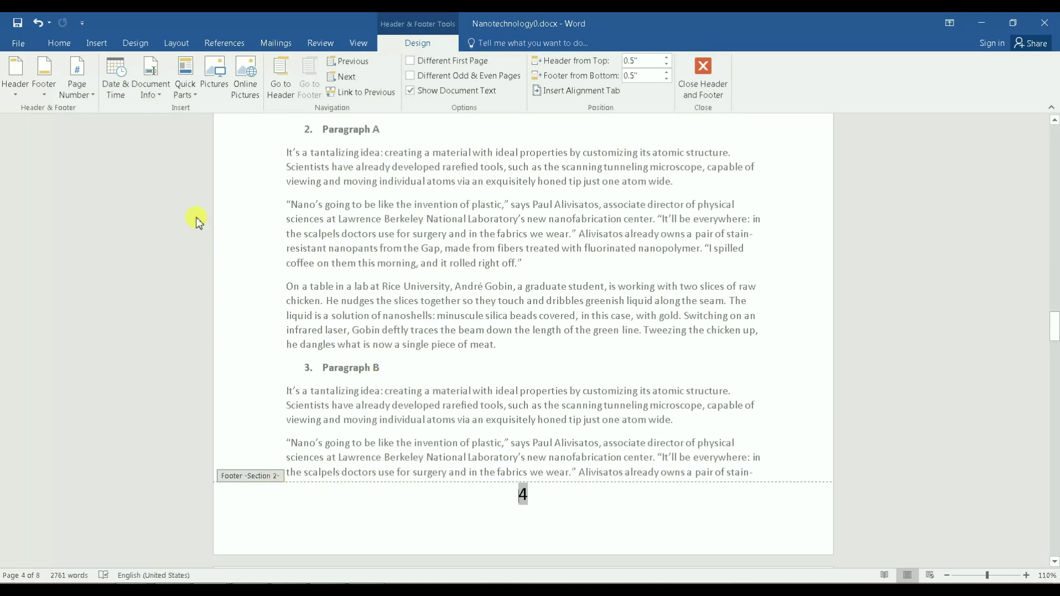
# - Format Section 2's page numbers to start at 1
pyautogui.click(100, 43)
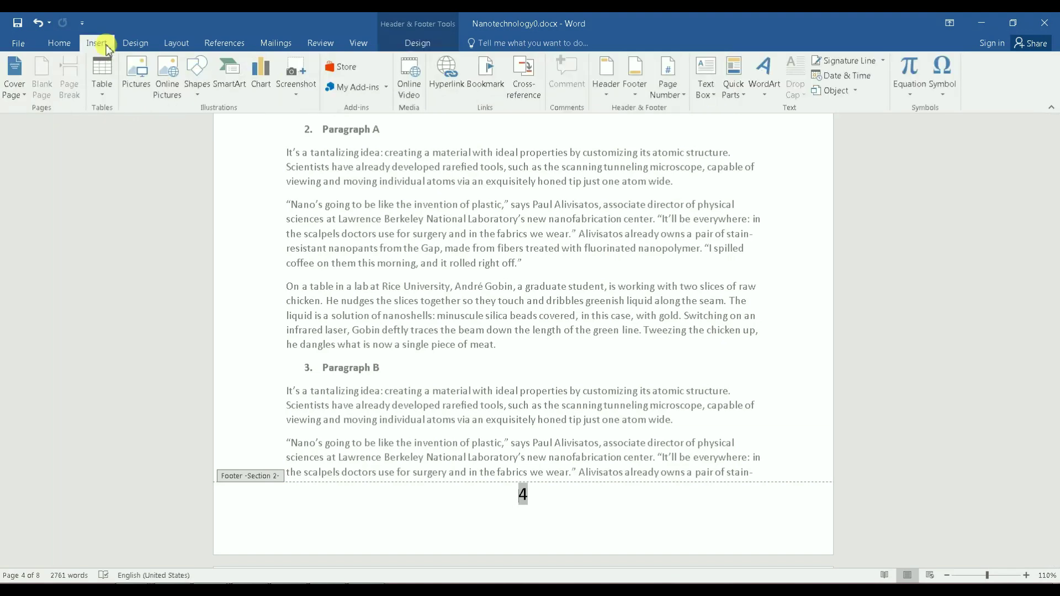
pyautogui.click(683, 98)
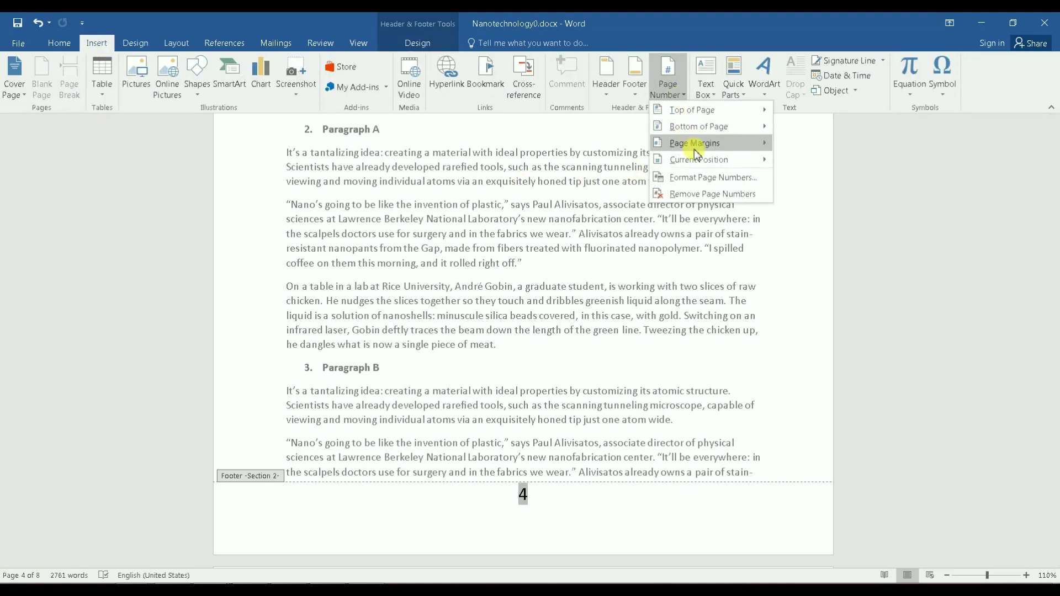
pyautogui.click(704, 178)
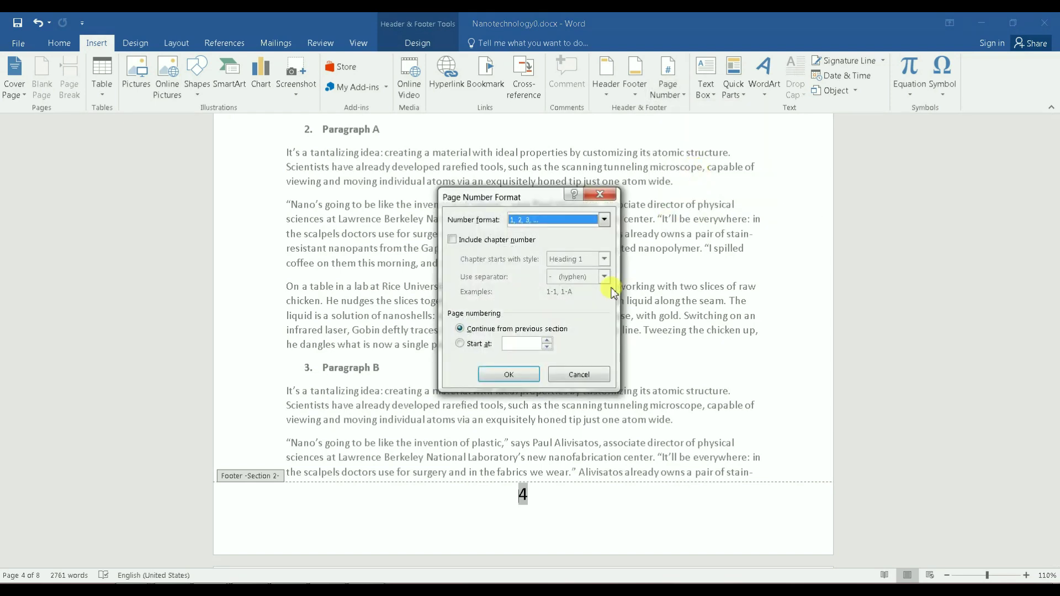
pyautogui.click(460, 343)
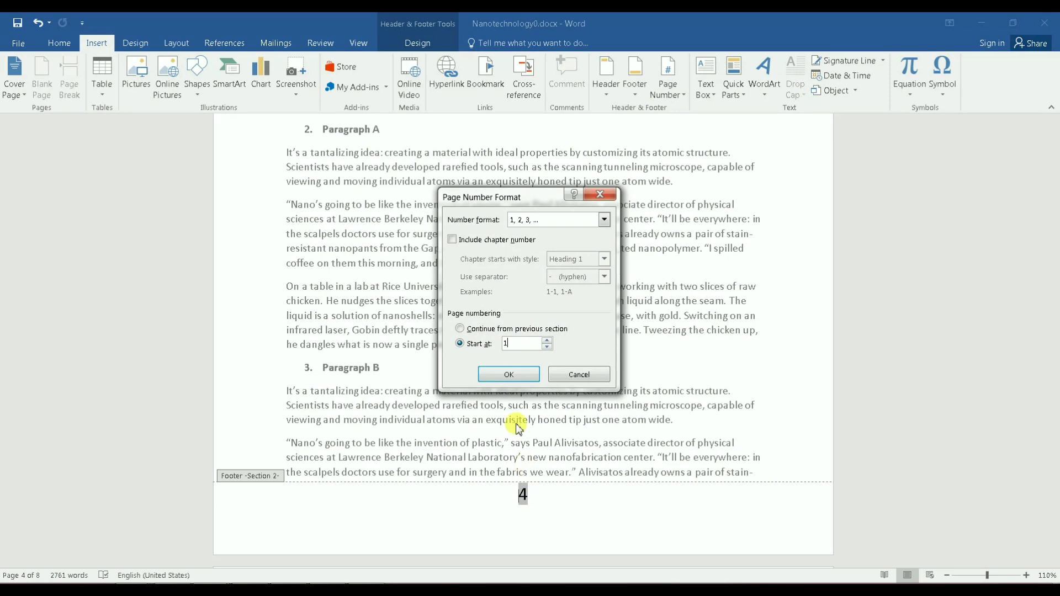
pyautogui.click(518, 374)
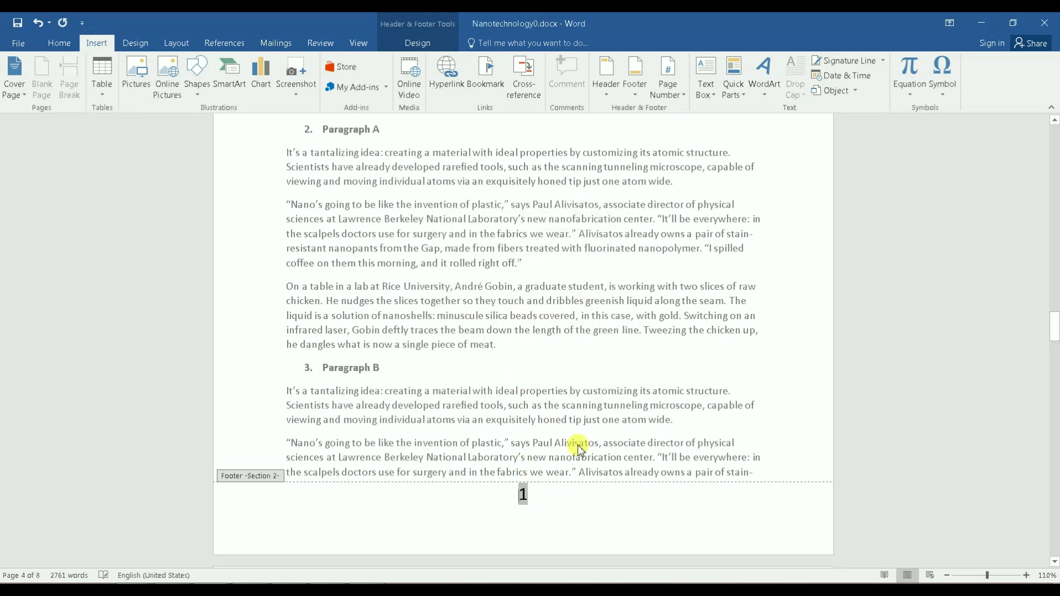
# - Scroll up to the page 3 footer in Section 1, which still shows 3
pyautogui.moveTo(1055, 326)
pyautogui.mouseDown()
pyautogui.moveTo(1054, 294)
pyautogui.moveTo(1055, 334)
pyautogui.mouseUp()
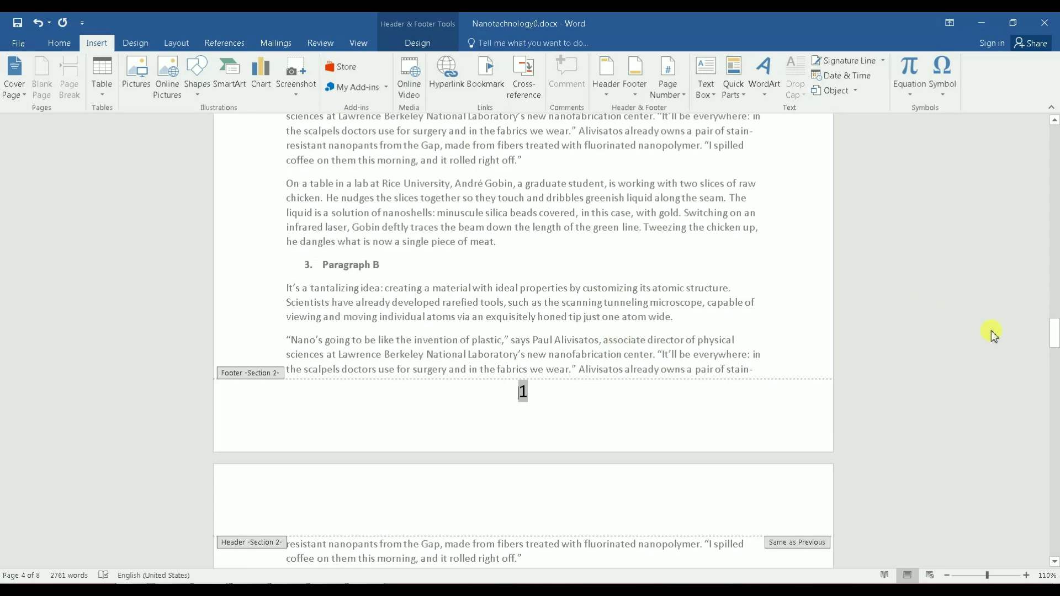
pyautogui.moveTo(1055, 336); pyautogui.dragTo(1055, 277)
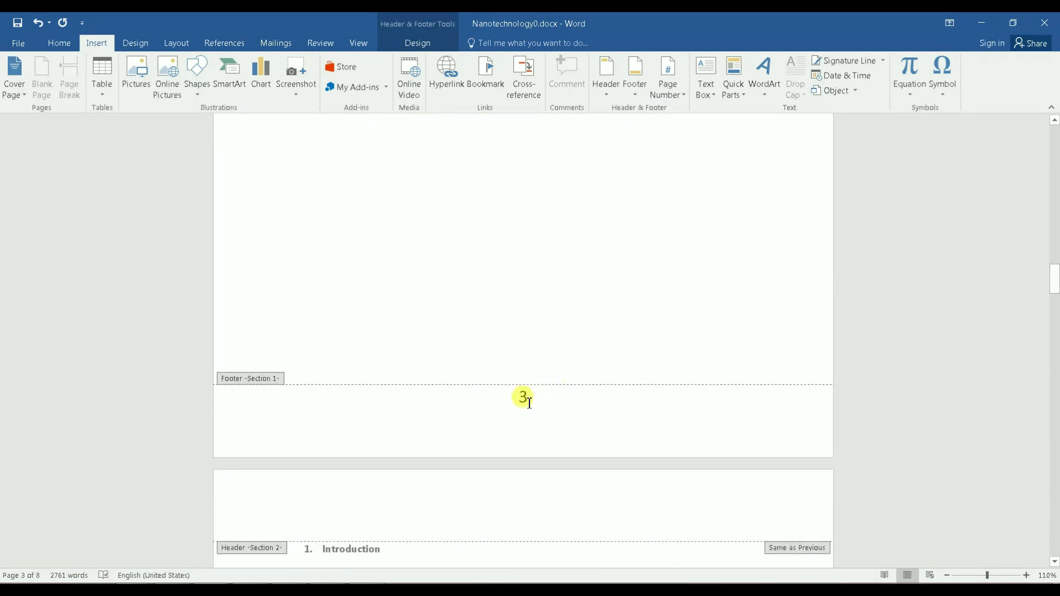
pyautogui.moveTo(1055, 278)
pyautogui.mouseDown()
pyautogui.moveTo(1055, 163)
pyautogui.moveTo(1039, 287)
pyautogui.moveTo(1044, 276)
pyautogui.mouseUp()
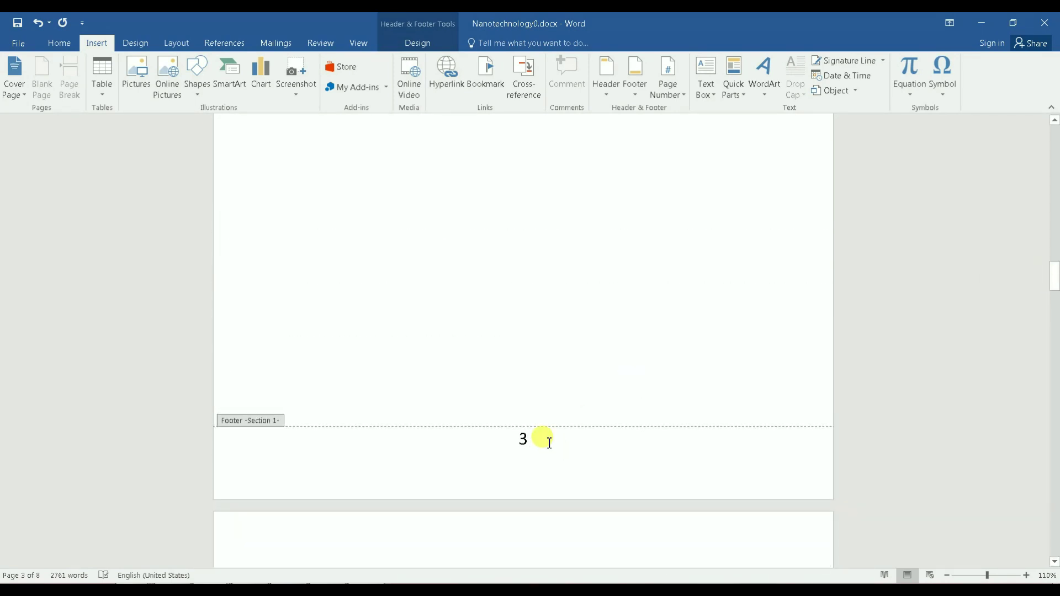
# - Delete the page number 3 from the Section 1 footer and close header and footer editing
pyautogui.hotkey('shift', 'Left')
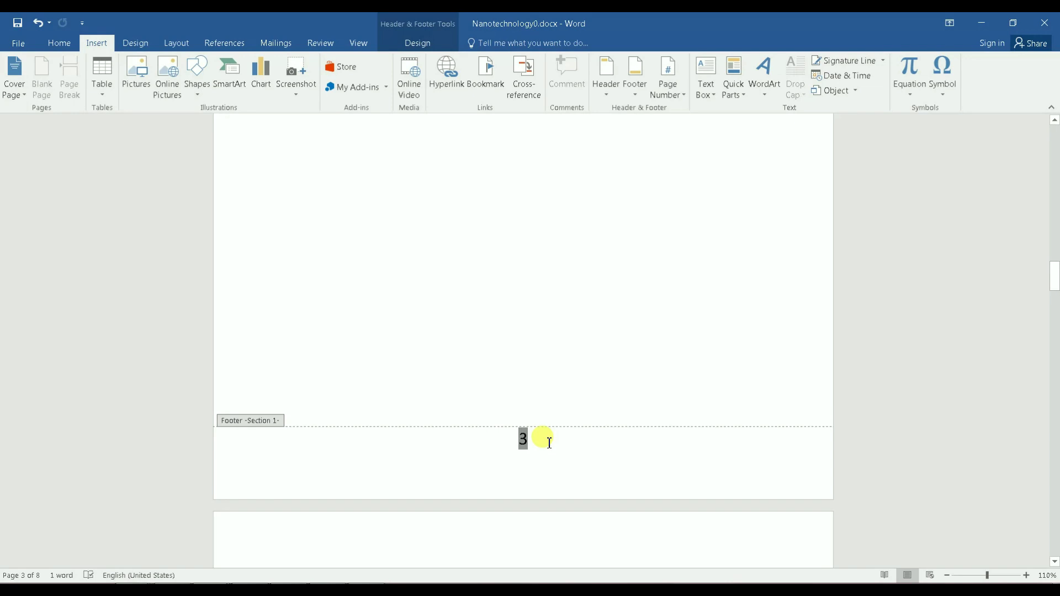
pyautogui.press('Delete')
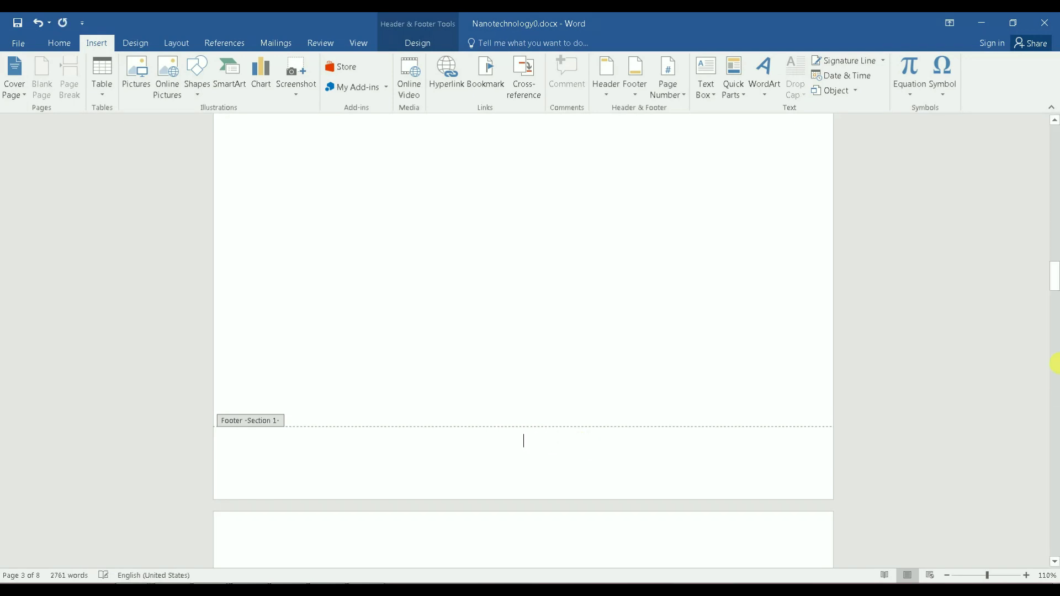
pyautogui.moveTo(1054, 290); pyautogui.dragTo(1015, 566)
pyautogui.doubleClick(648, 329)
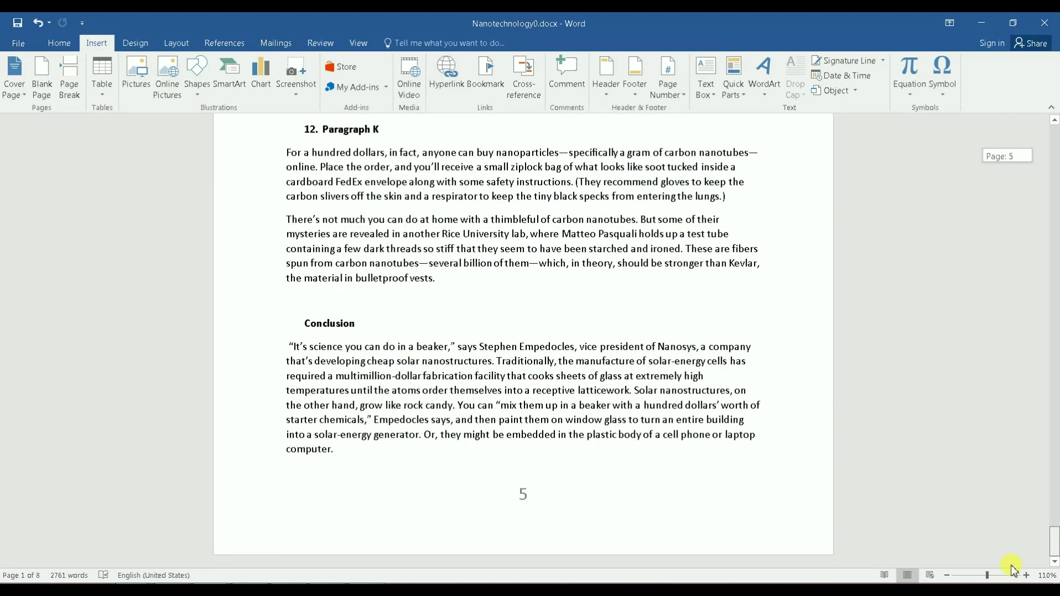